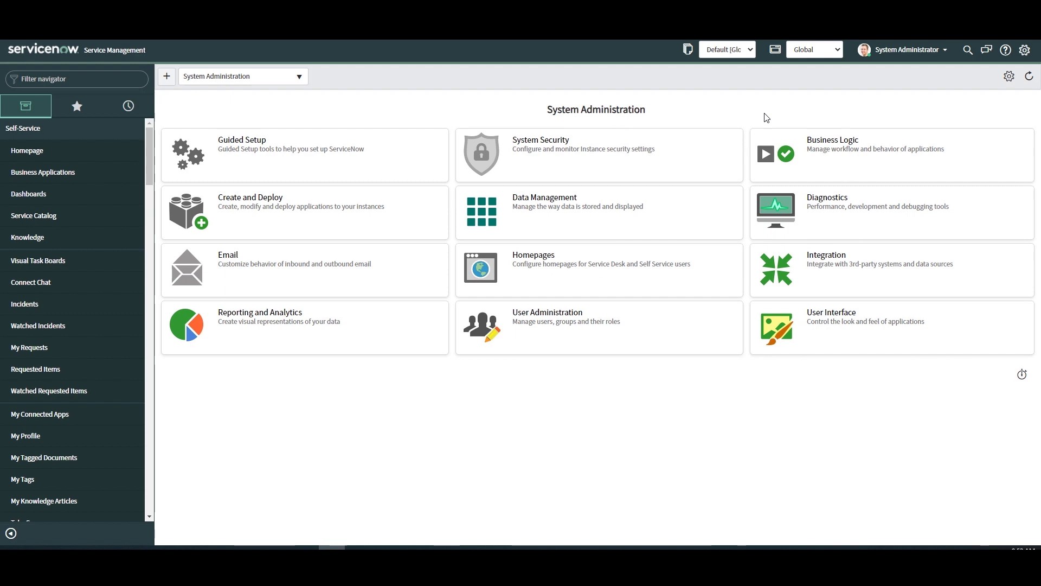
Find Stock Rules with the navigator search 'stock rules' and start a new stock rule record.
click(99, 75)
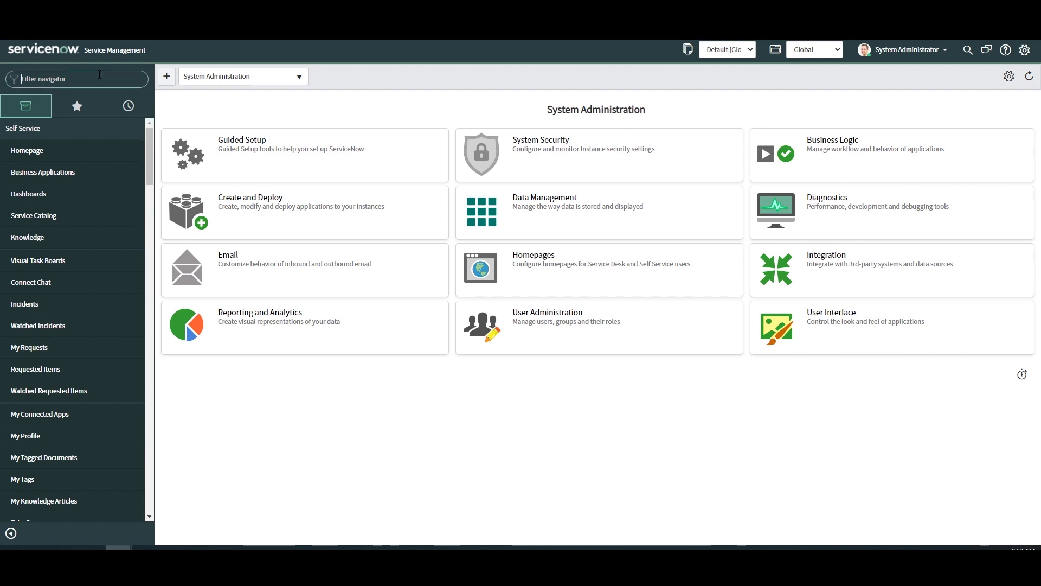
text(stock rules)
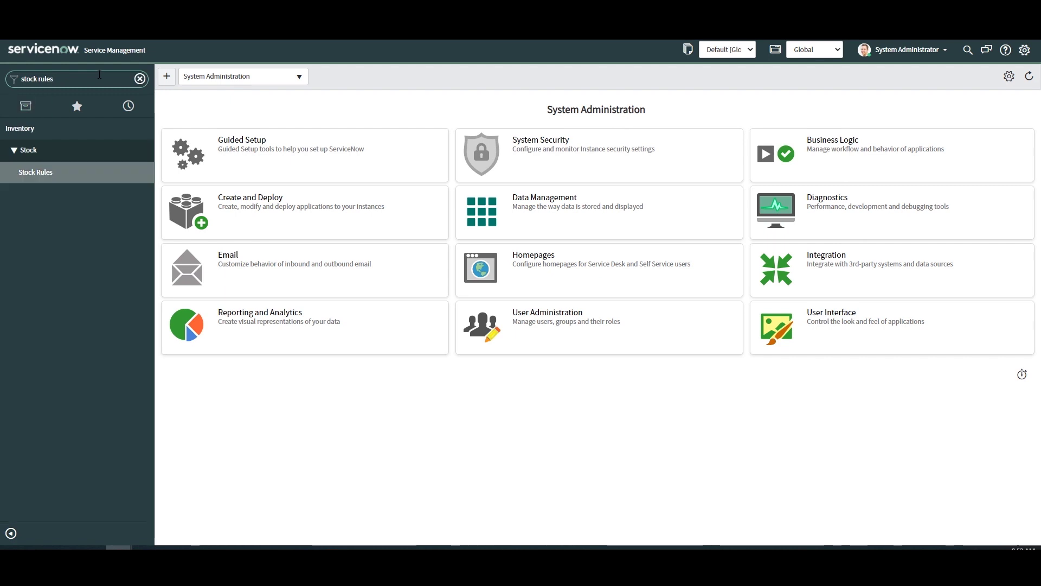
click(82, 178)
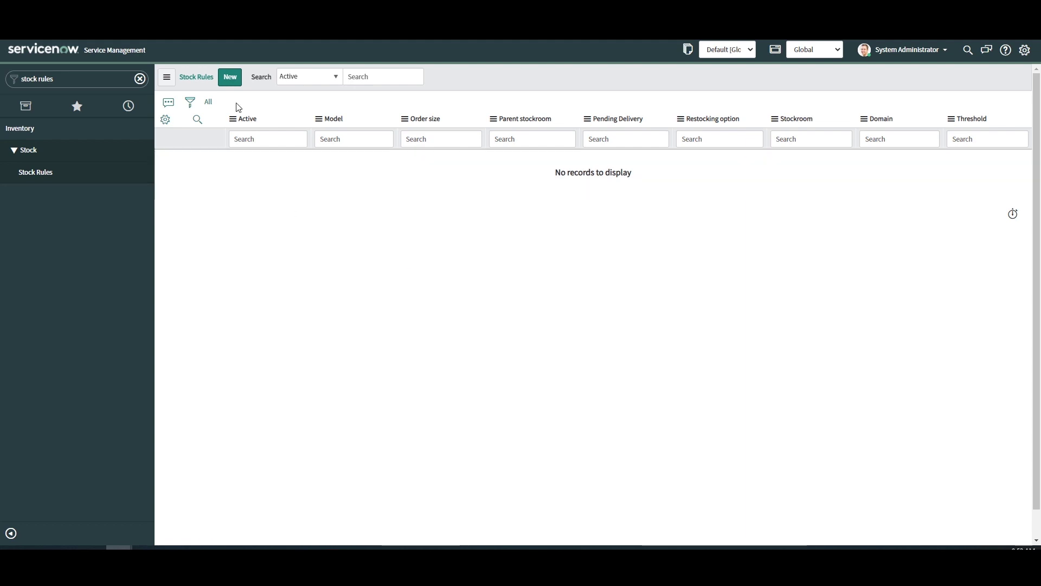
click(236, 81)
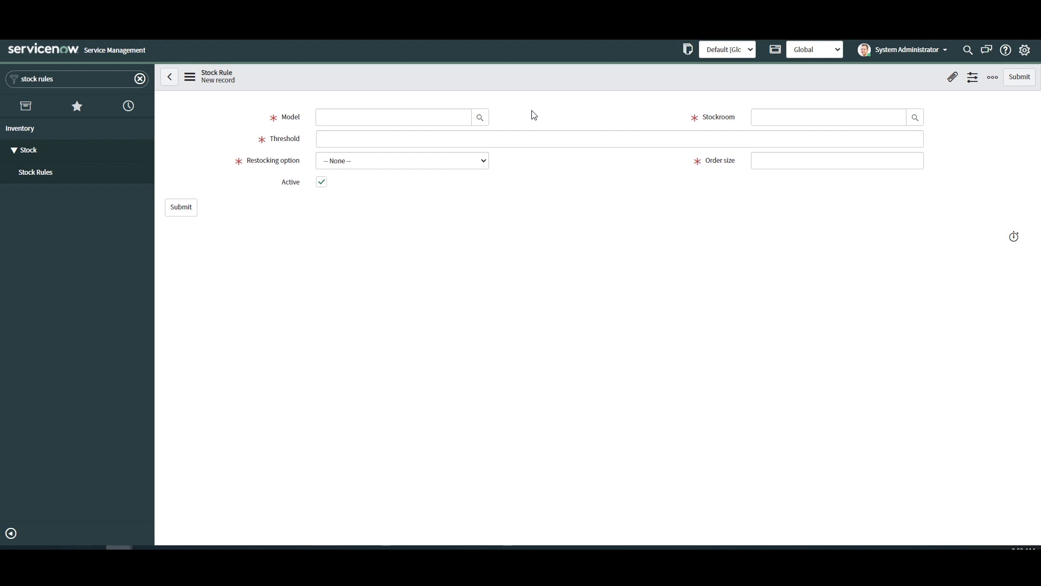
Set the stock rule's Model to Apple MacBook Pro 15".
click(456, 115)
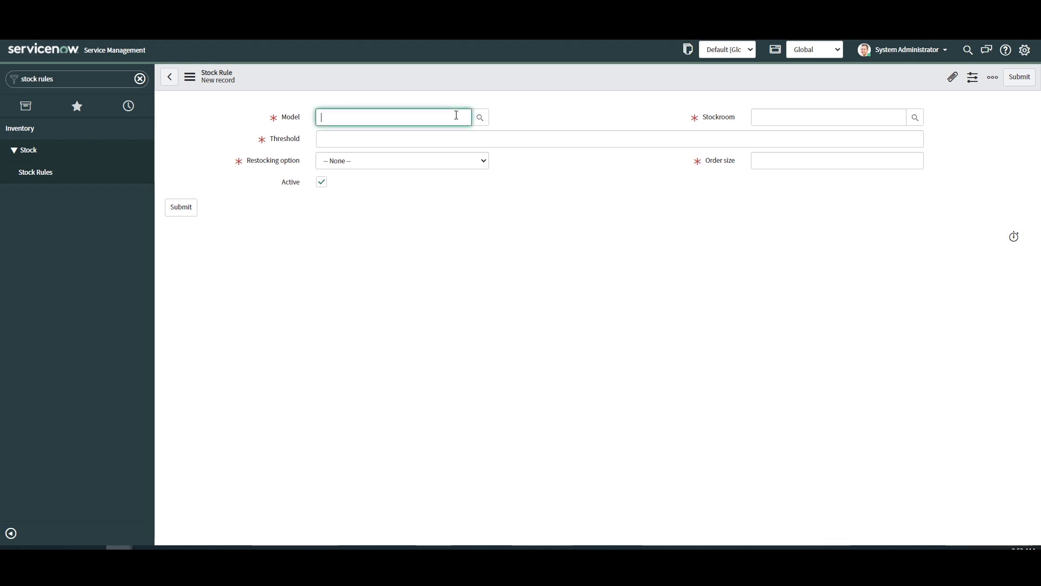
text(Apple Macbook Pro)
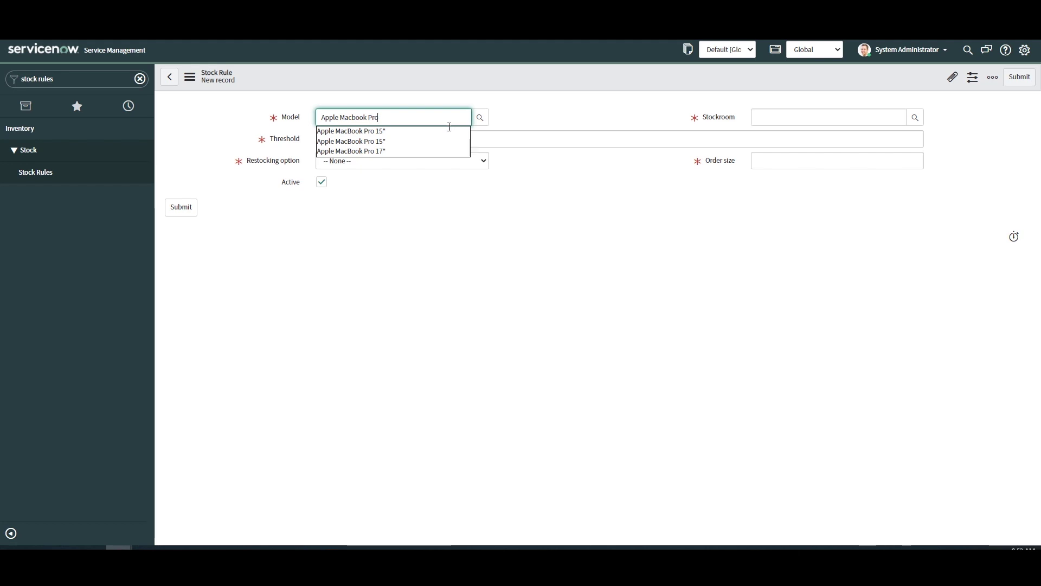
click(449, 129)
click(590, 121)
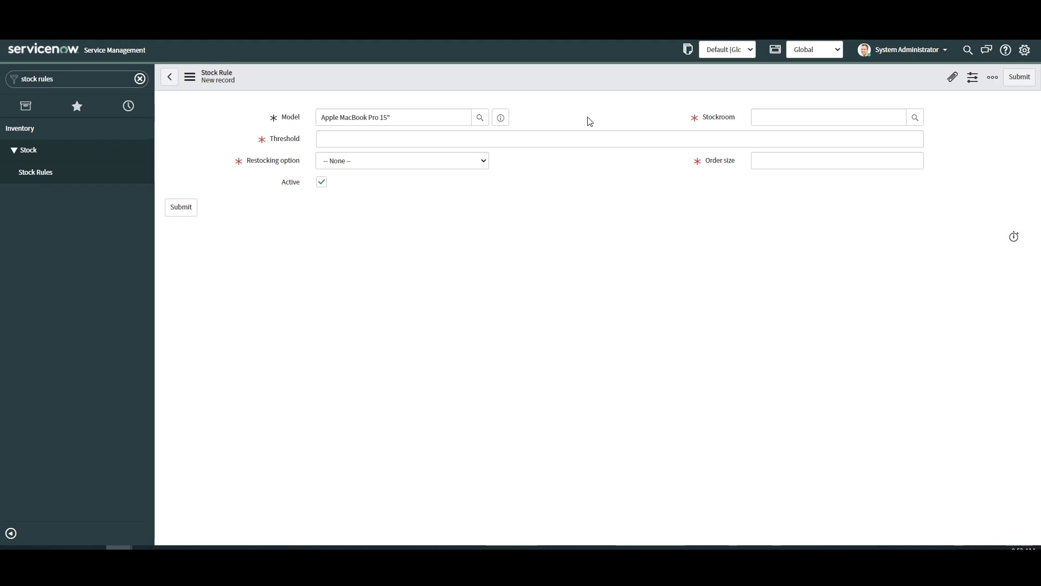
Set Stockroom to Southern California Warehouse and Threshold to 5.
click(793, 117)
text(South)
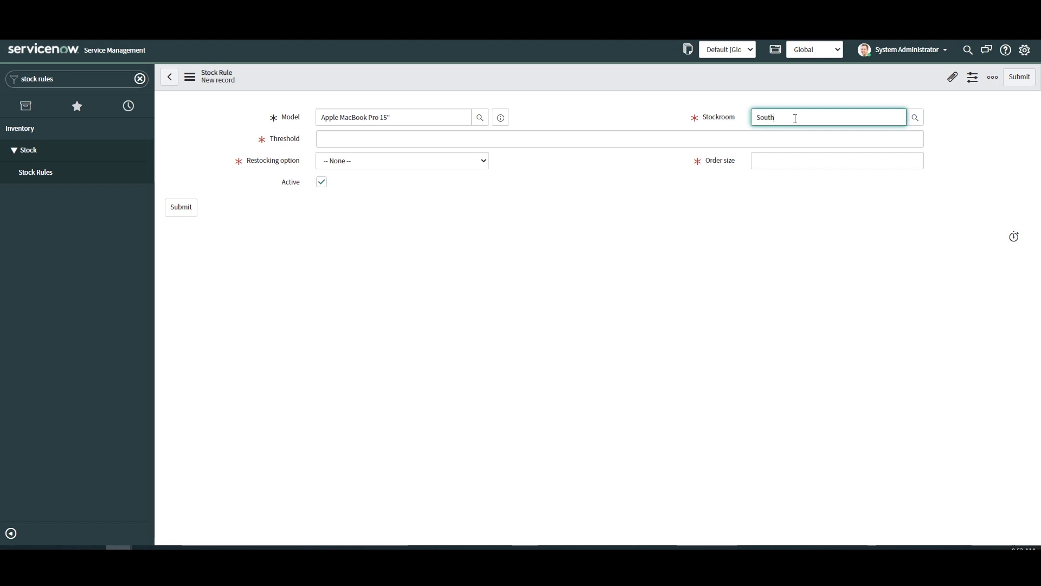
text(ern)
key(Down)
key(Return)
click(680, 202)
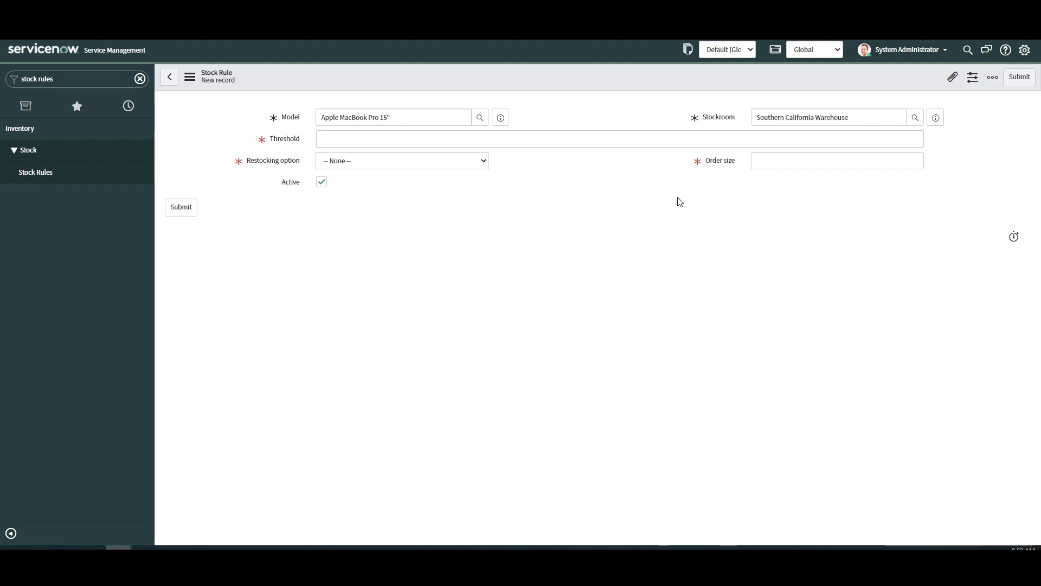
click(576, 140)
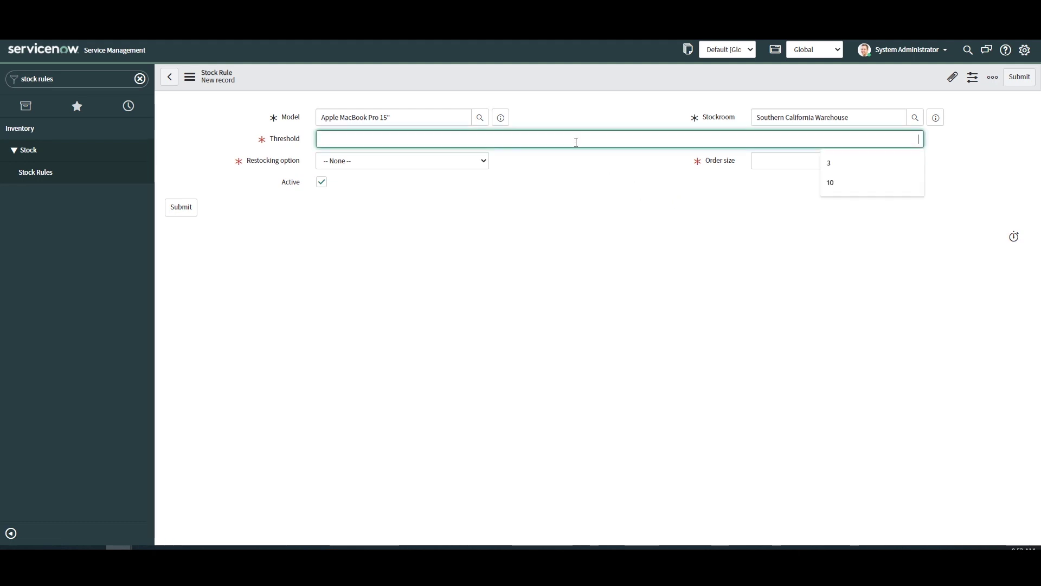
text(5)
click(610, 205)
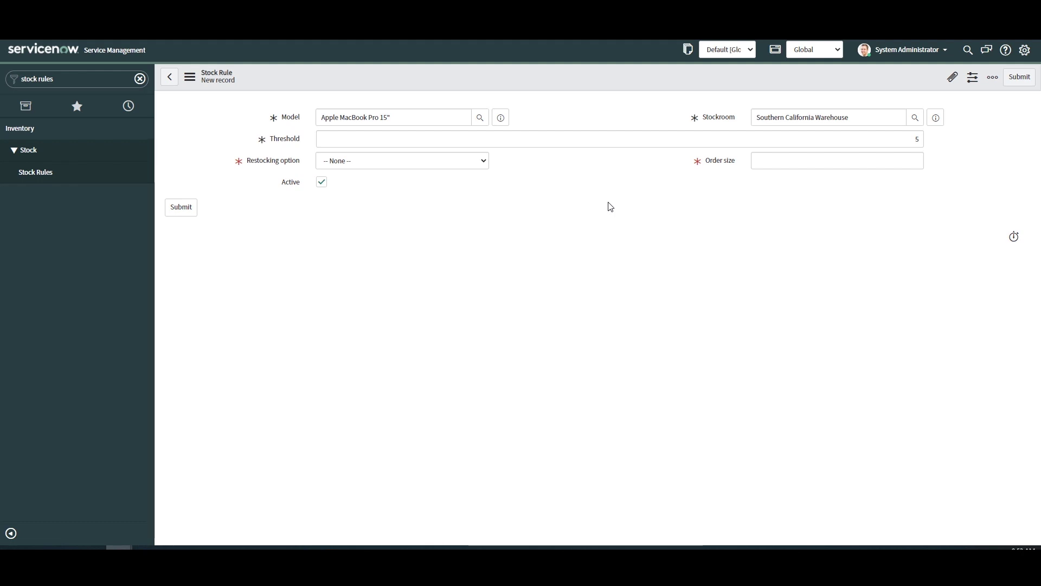
Set Restocking option to Stockroom with parent stockroom San Diego South Warehouse.
click(445, 162)
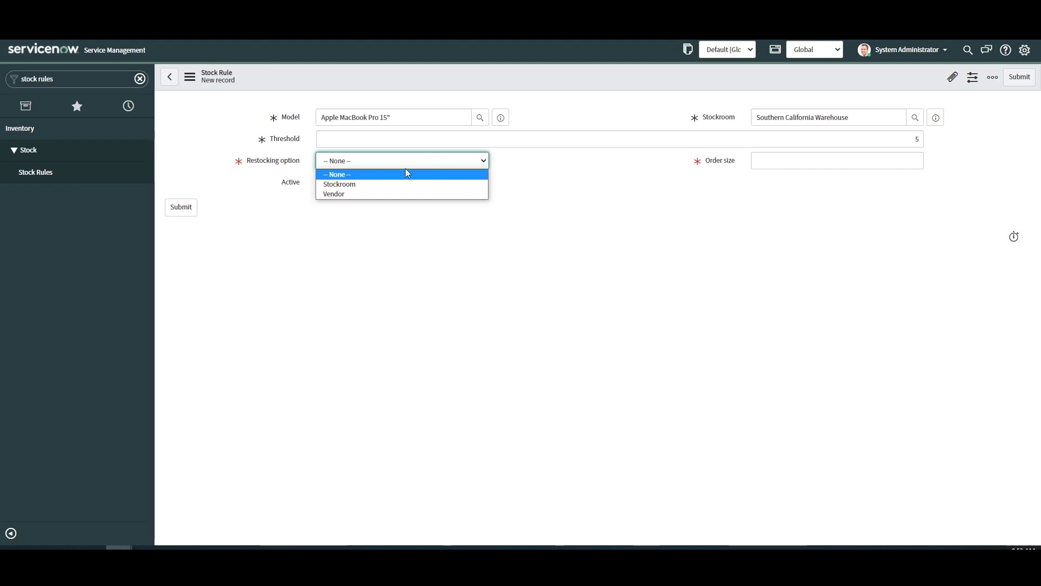
click(401, 184)
click(573, 165)
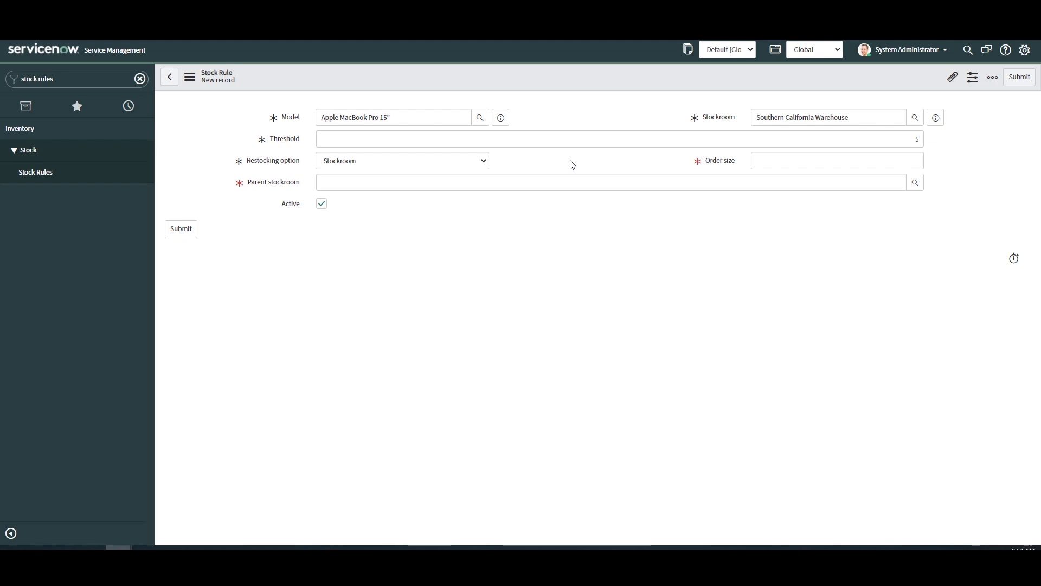
click(576, 184)
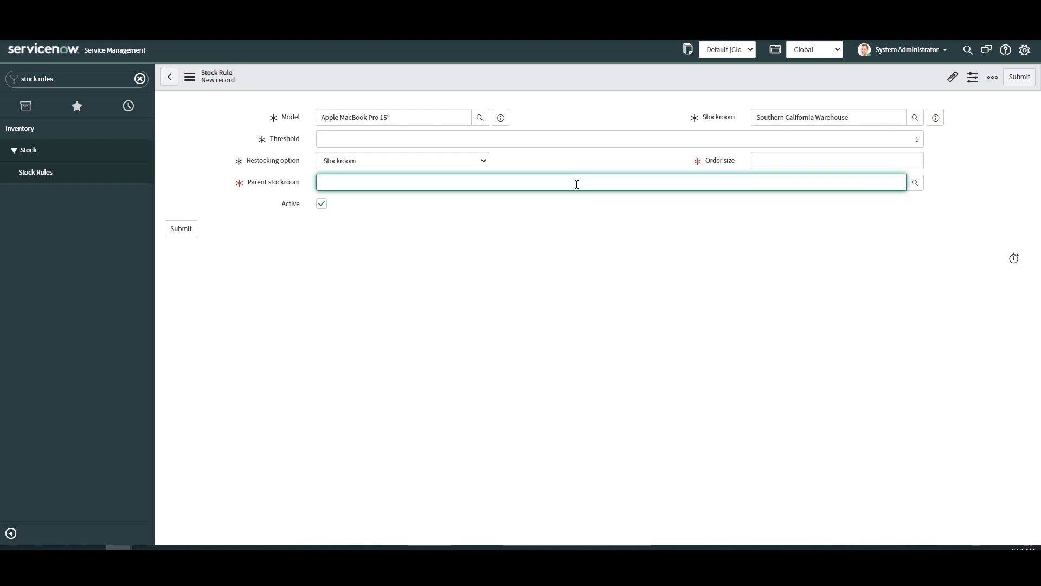
text(San diego)
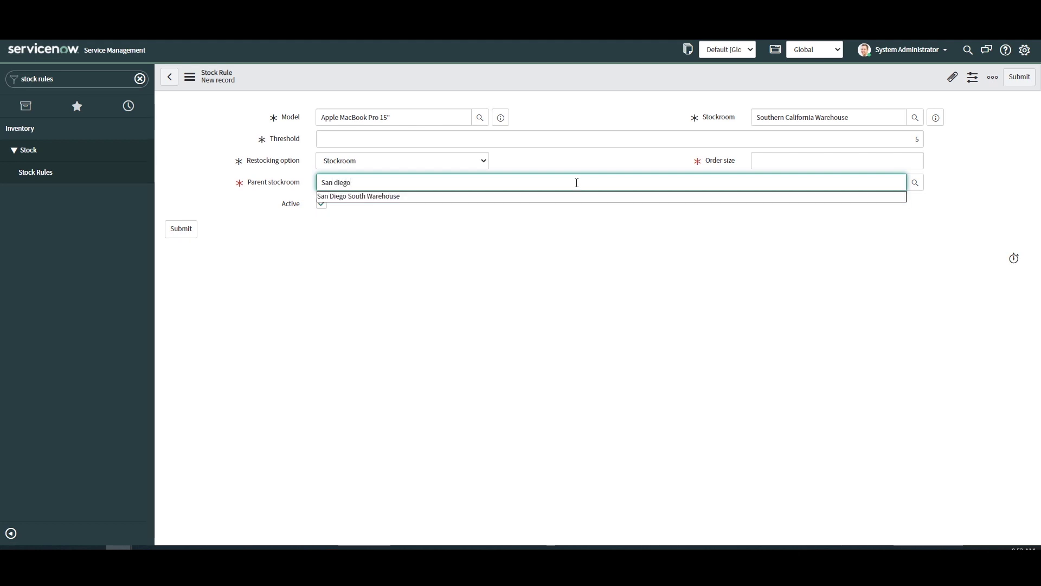
click(547, 195)
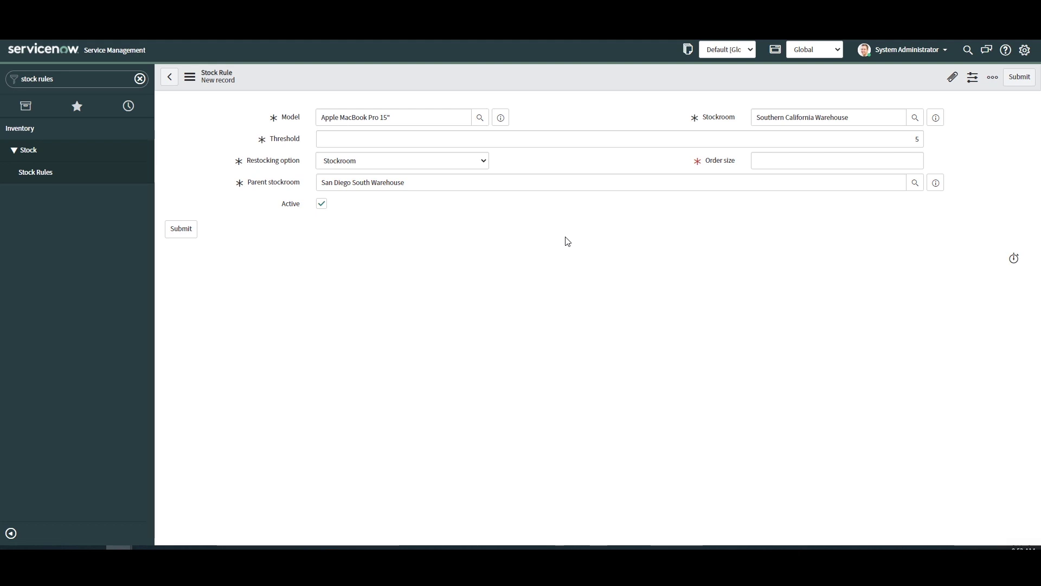
Enter an order size of 10 and submit the stock rule.
click(905, 156)
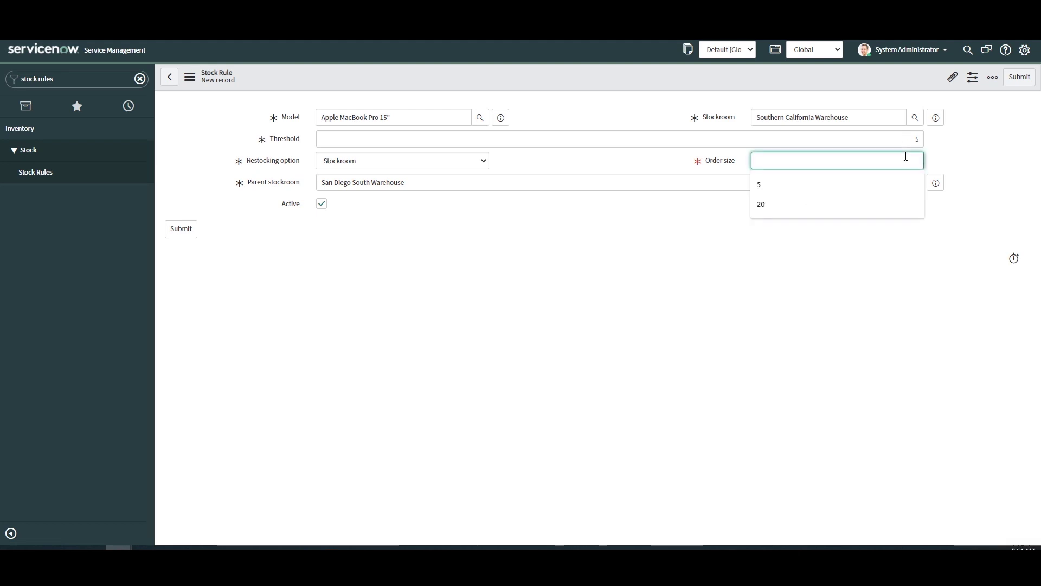
text(10)
click(849, 232)
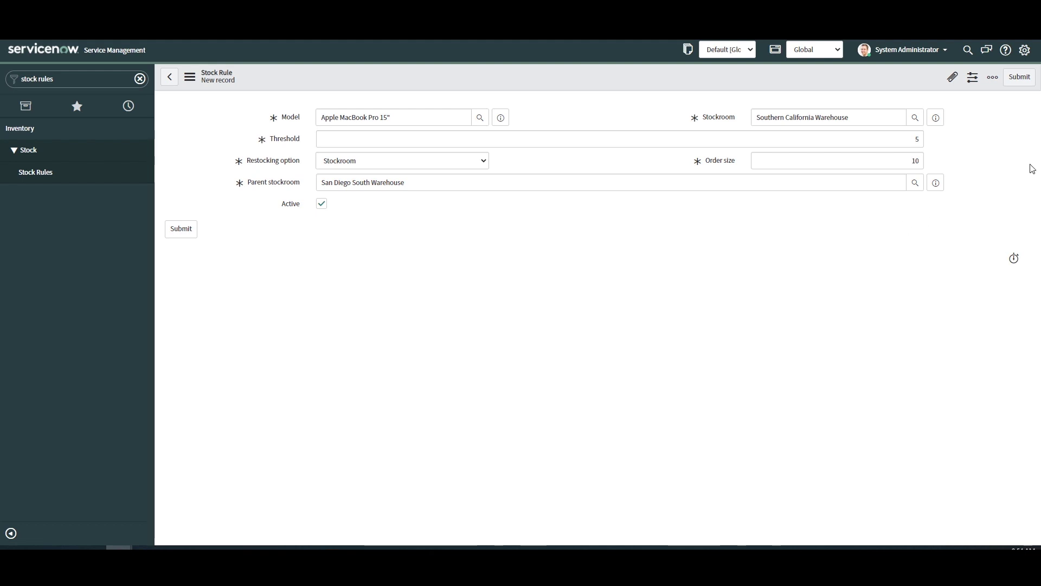
click(1020, 77)
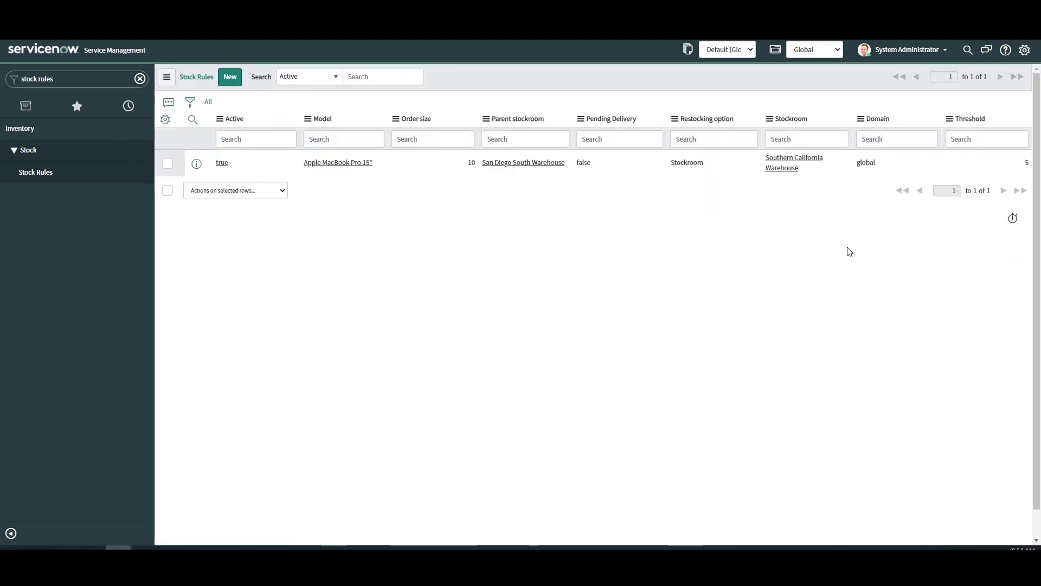
Open Hardware Assets filtered by display name *macbook pro 15".
click(140, 78)
text(hardware assets)
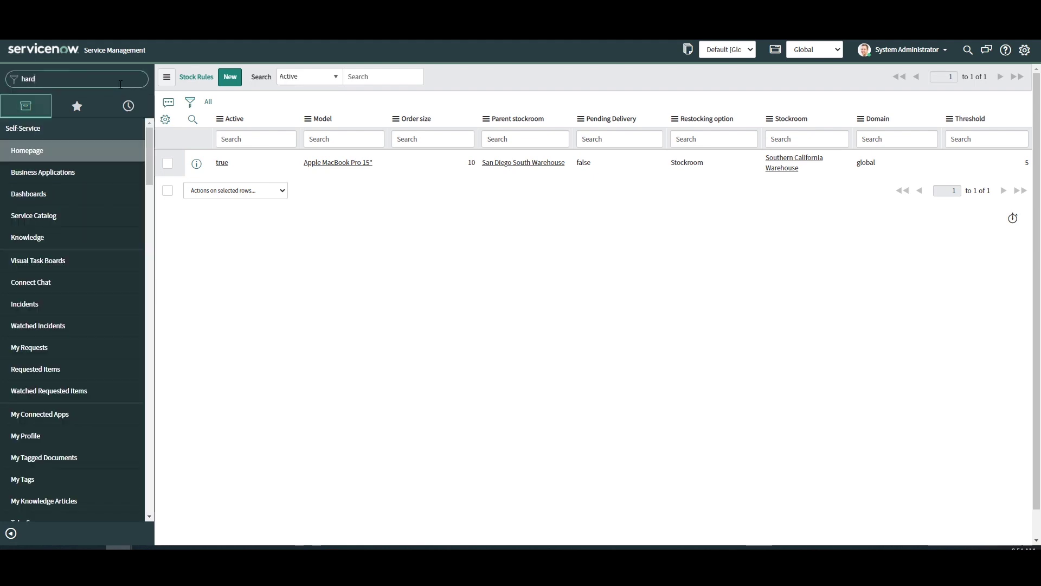
click(108, 172)
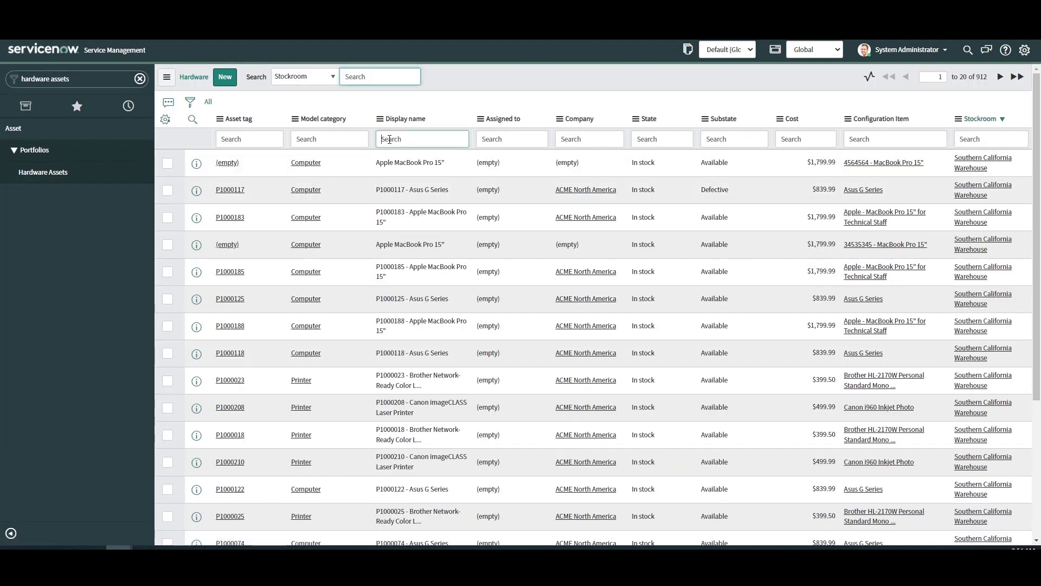
click(389, 139)
text(*macbook pro 15)
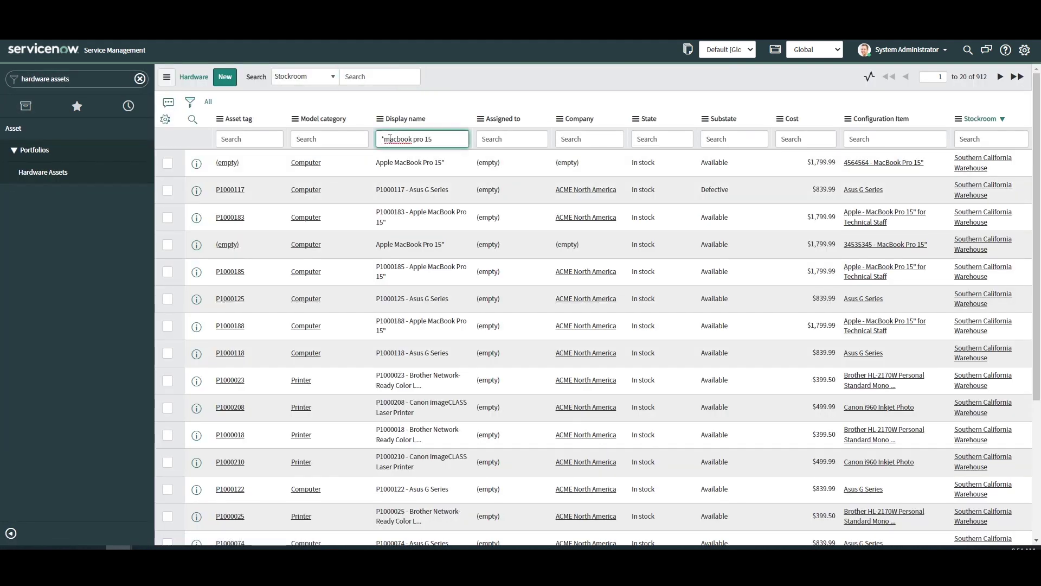
text(")
key(Return)
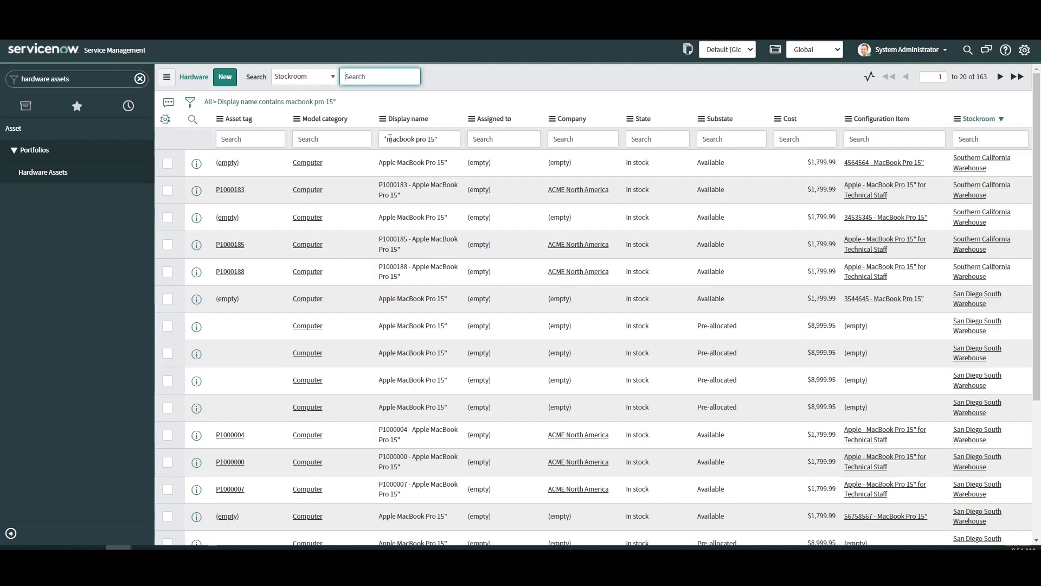
click(520, 100)
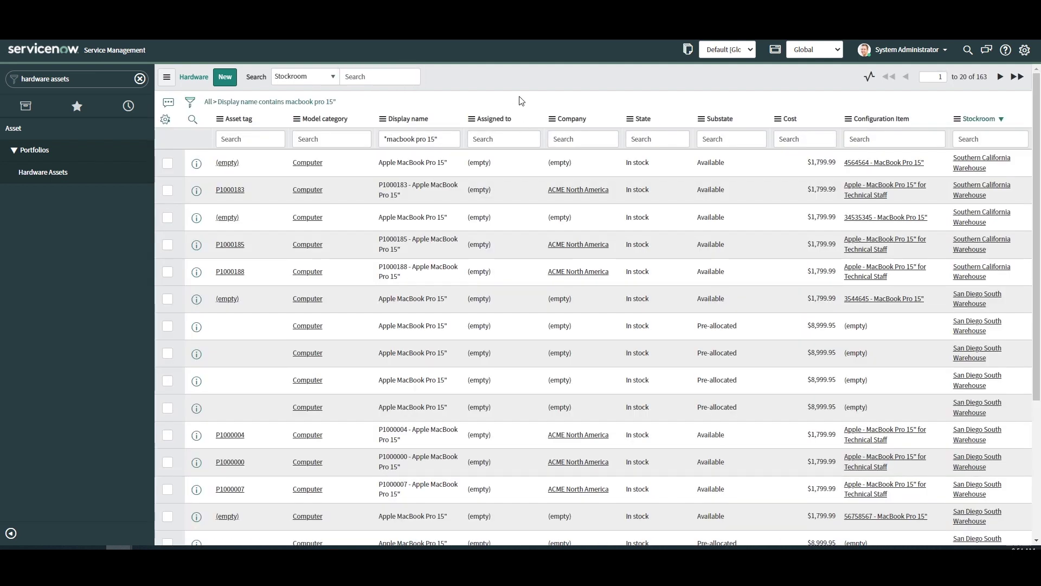
Change the first asset's State to In use, leaving its stockroom as Southern California Warehouse.
click(662, 163)
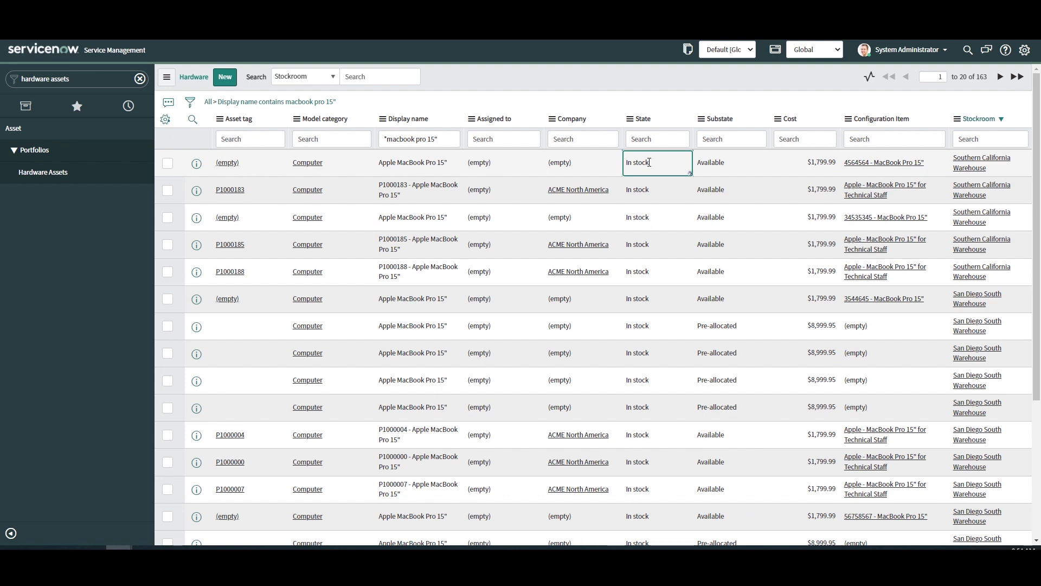
click(663, 163)
click(663, 171)
click(658, 202)
click(712, 162)
click(999, 163)
click(1004, 164)
click(1017, 163)
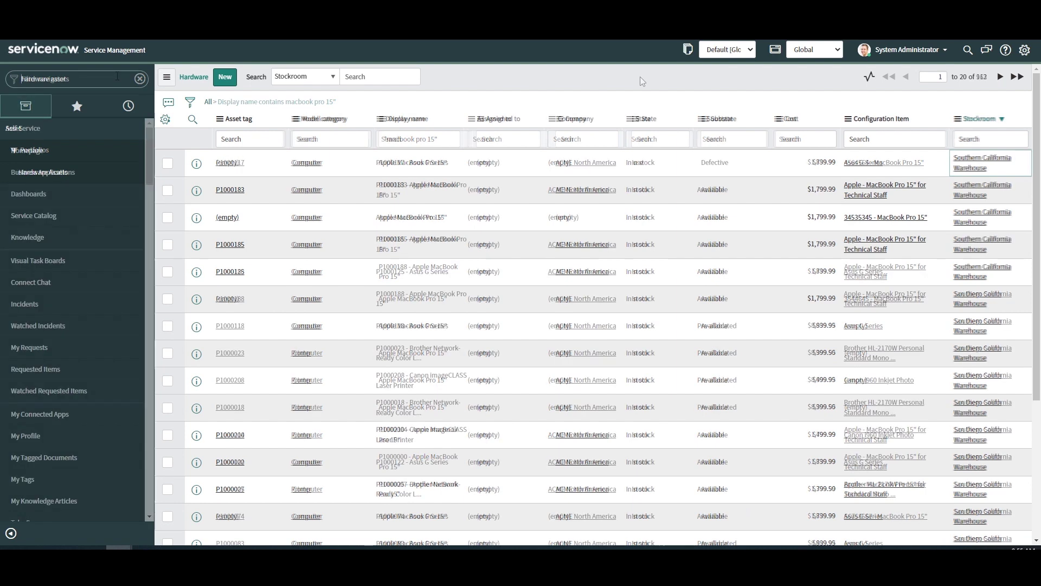
Open the Stock Rule Runner job from Scheduled Jobs filtered by 'stock rule'.
click(117, 79)
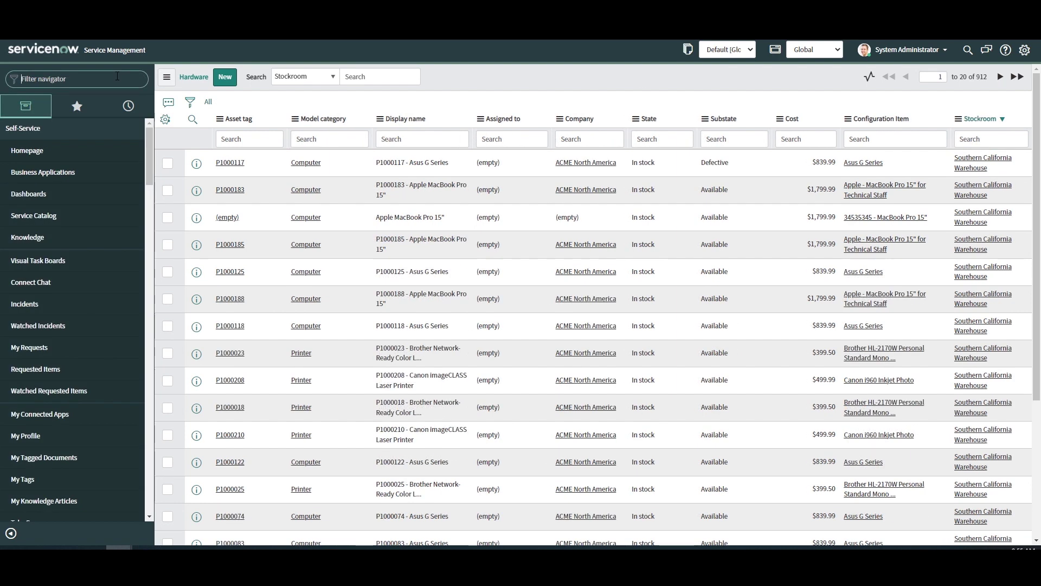
text(scheduled jobs)
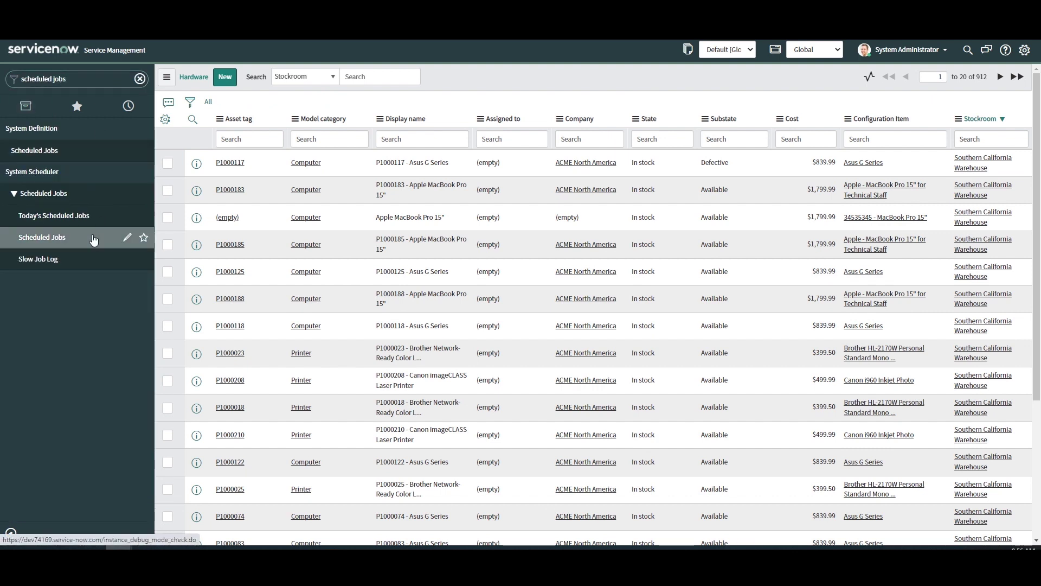
click(98, 237)
text(stock rule)
key(Return)
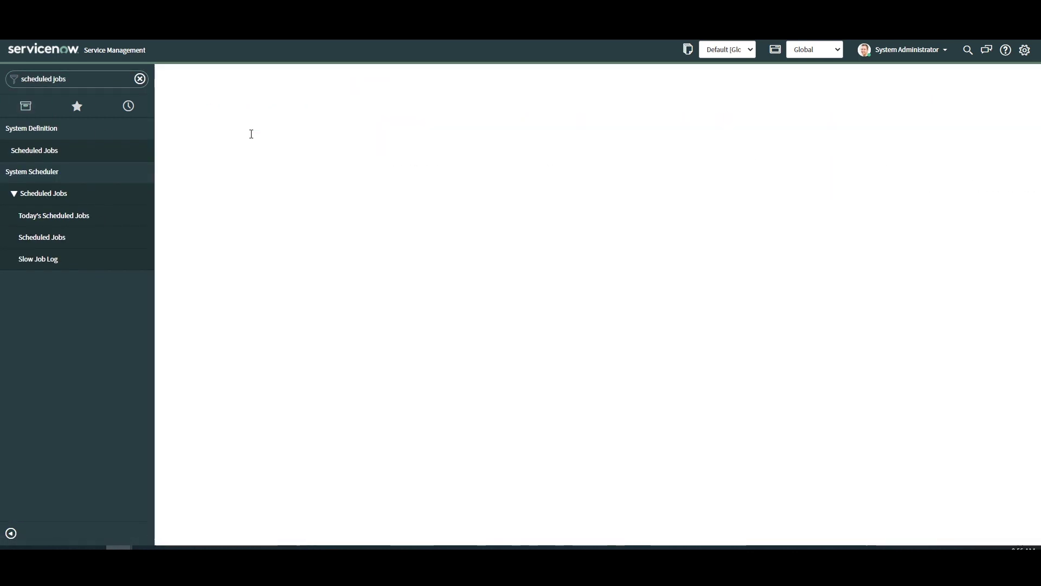
click(254, 161)
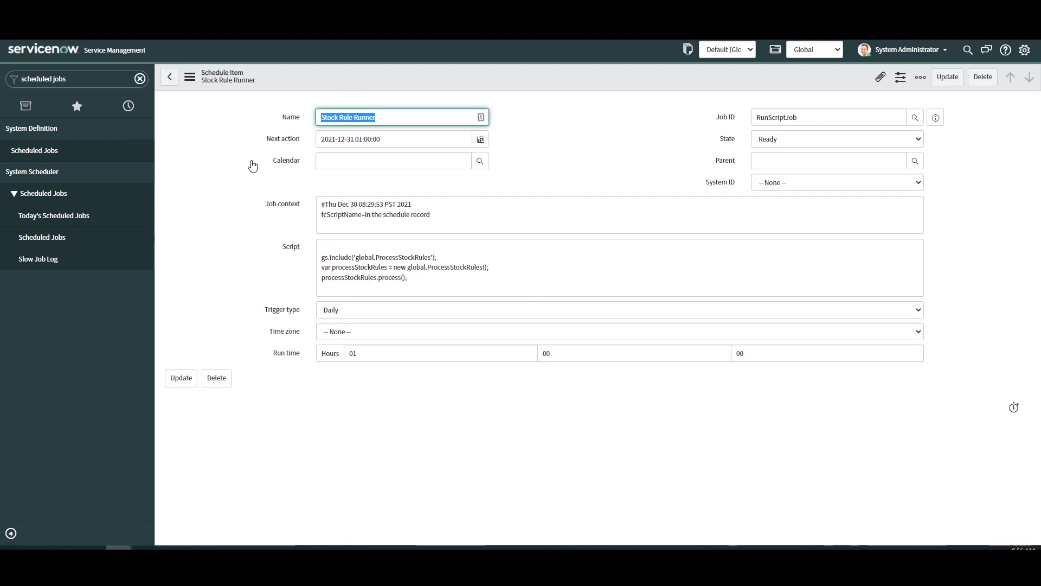
click(480, 138)
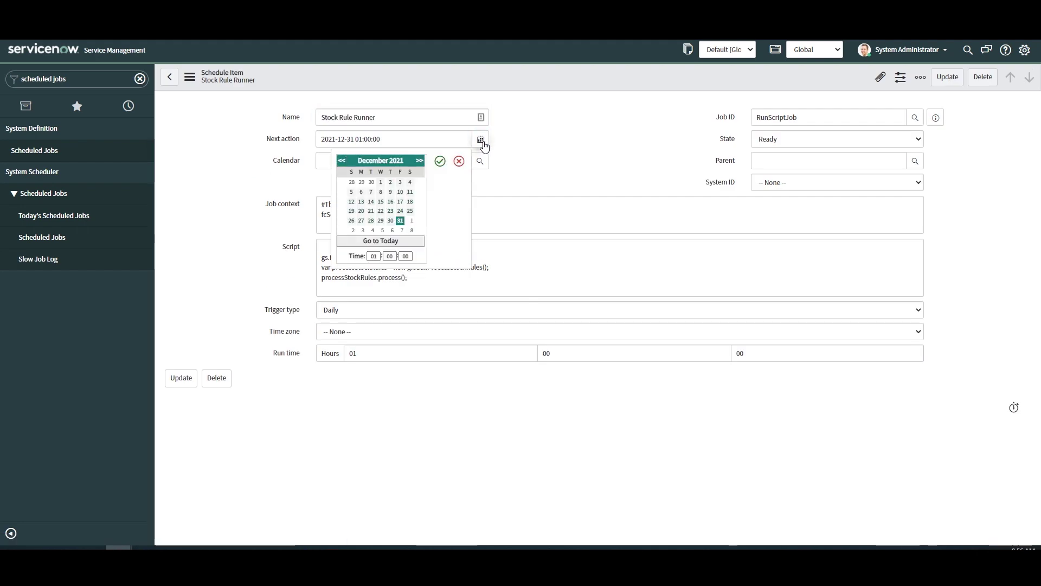
click(460, 162)
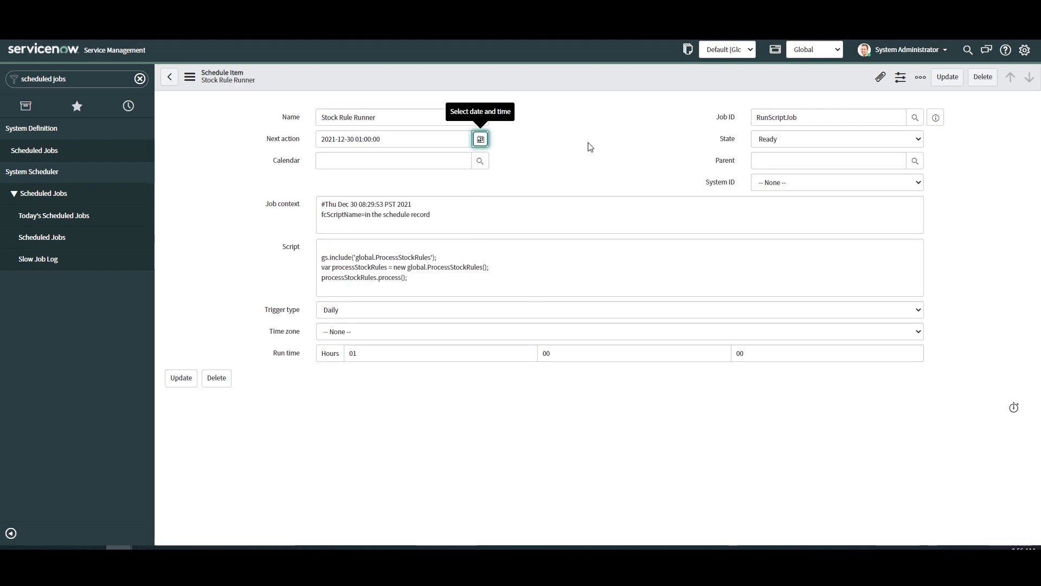
click(947, 77)
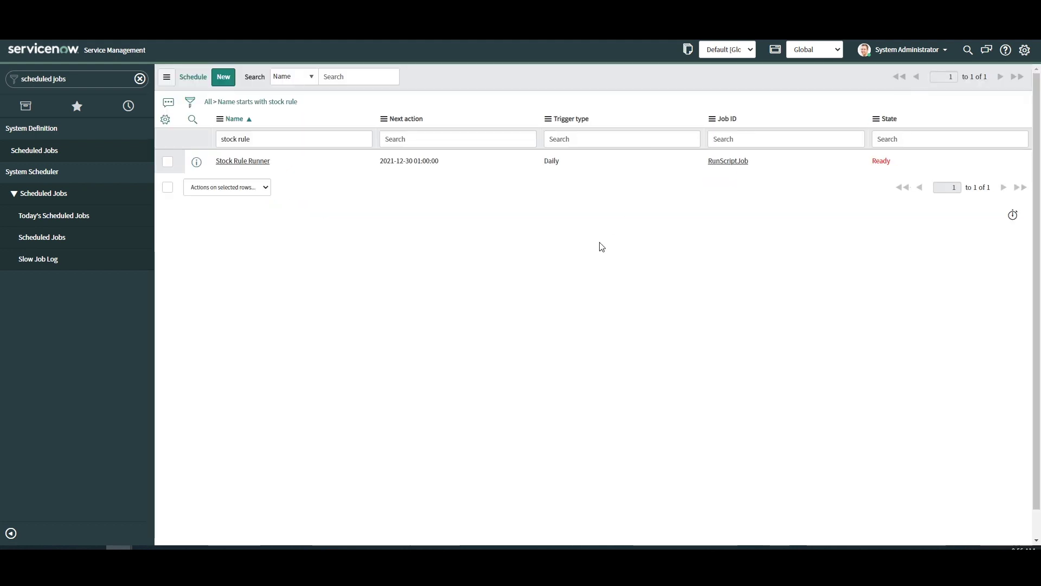
Open transfer order TO0010002 from the Transfer Orders list.
click(103, 81)
text(transfer orders)
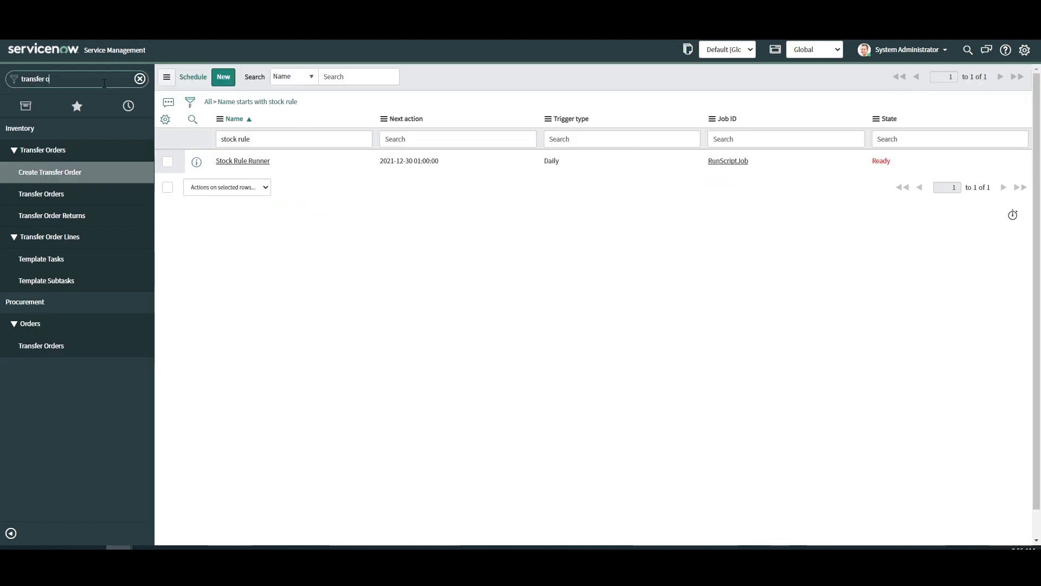
click(97, 202)
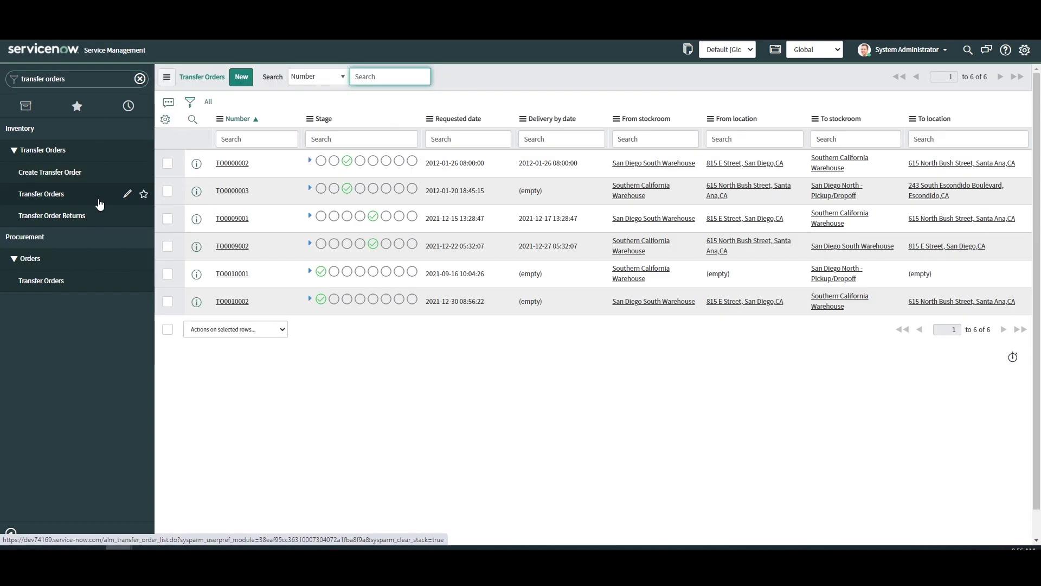
click(242, 301)
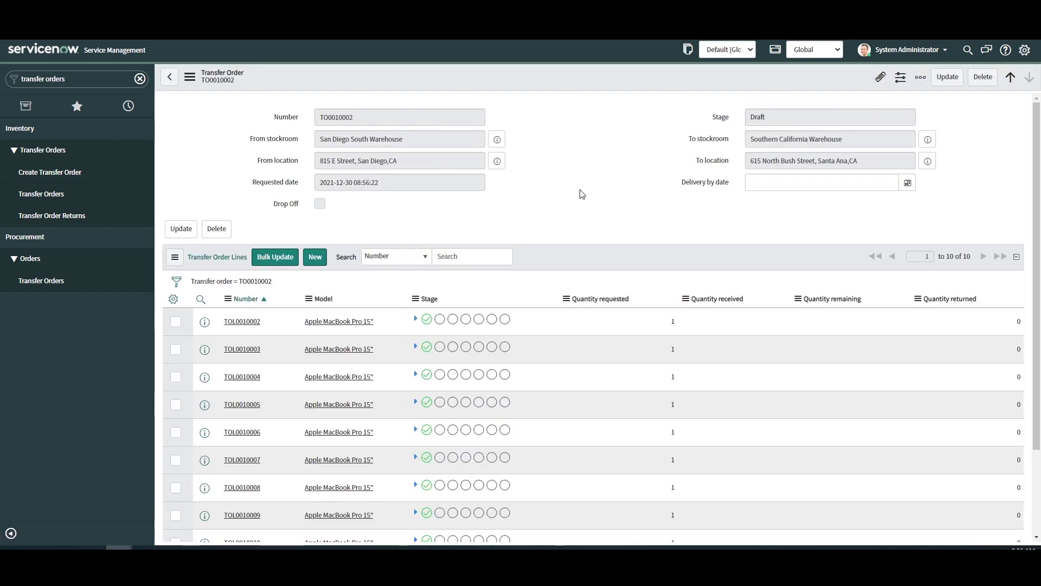